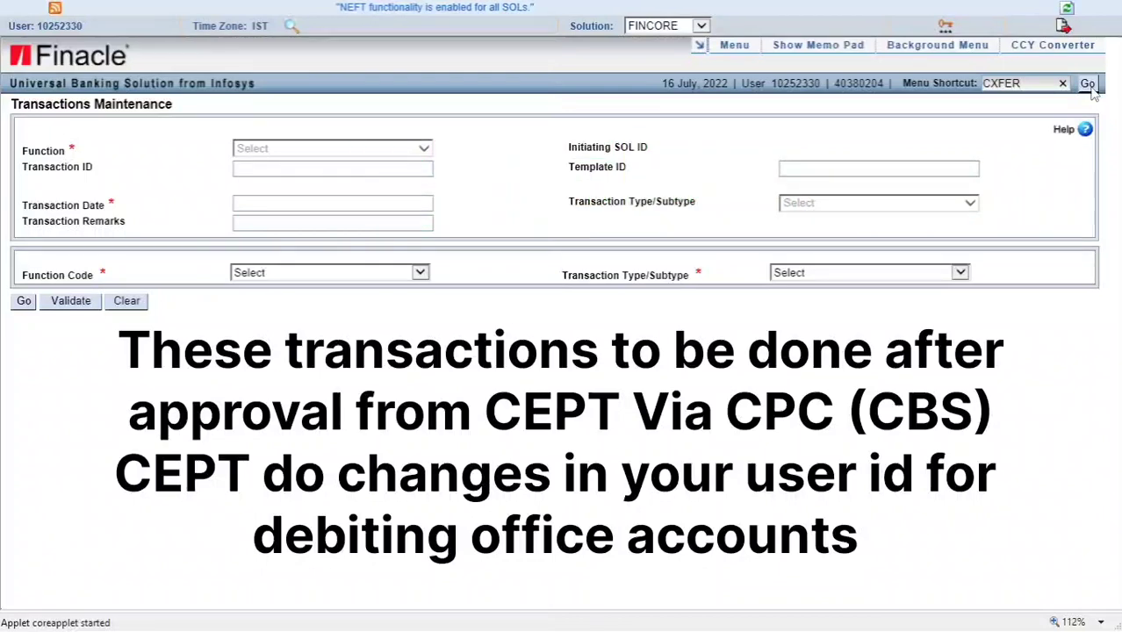
Go to the CXFER Transfer Transaction screen, accepting that the current screen's data is discarded
click(1088, 87)
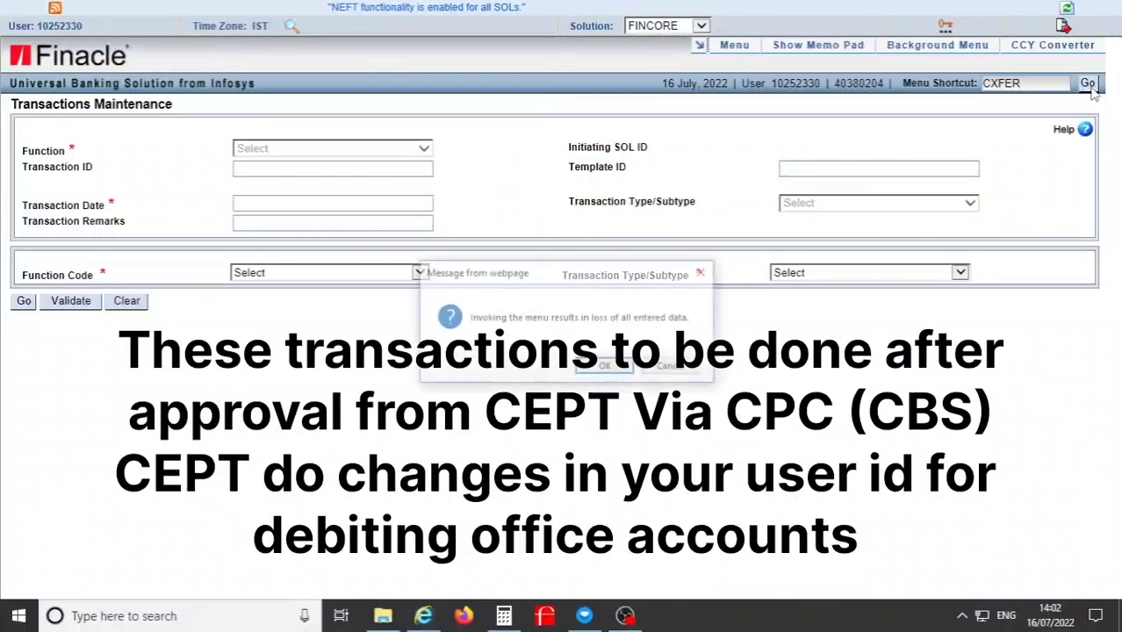
click(606, 368)
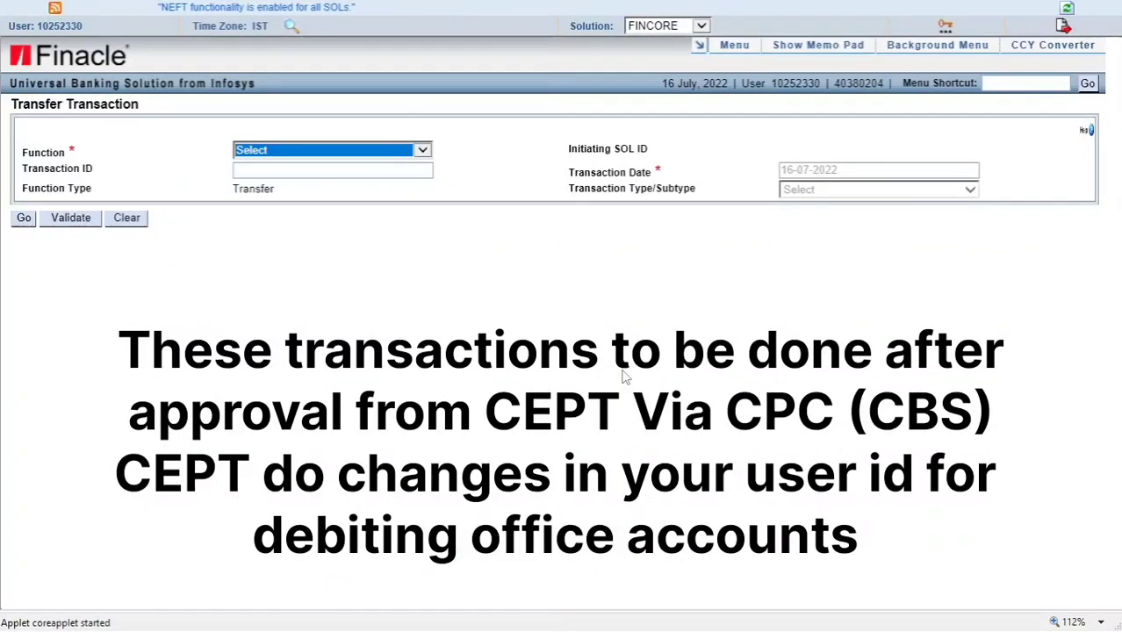
scroll(623, 376, up, 5)
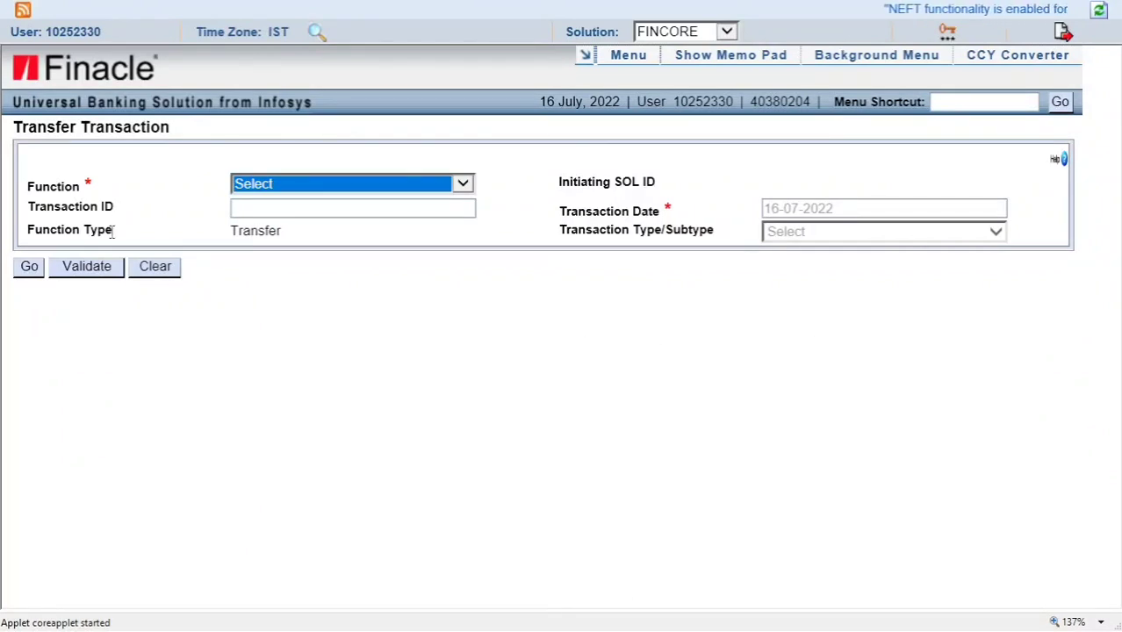
Choose function A - Add and transaction type/subtype T/CI - Customer Induced
click(242, 186)
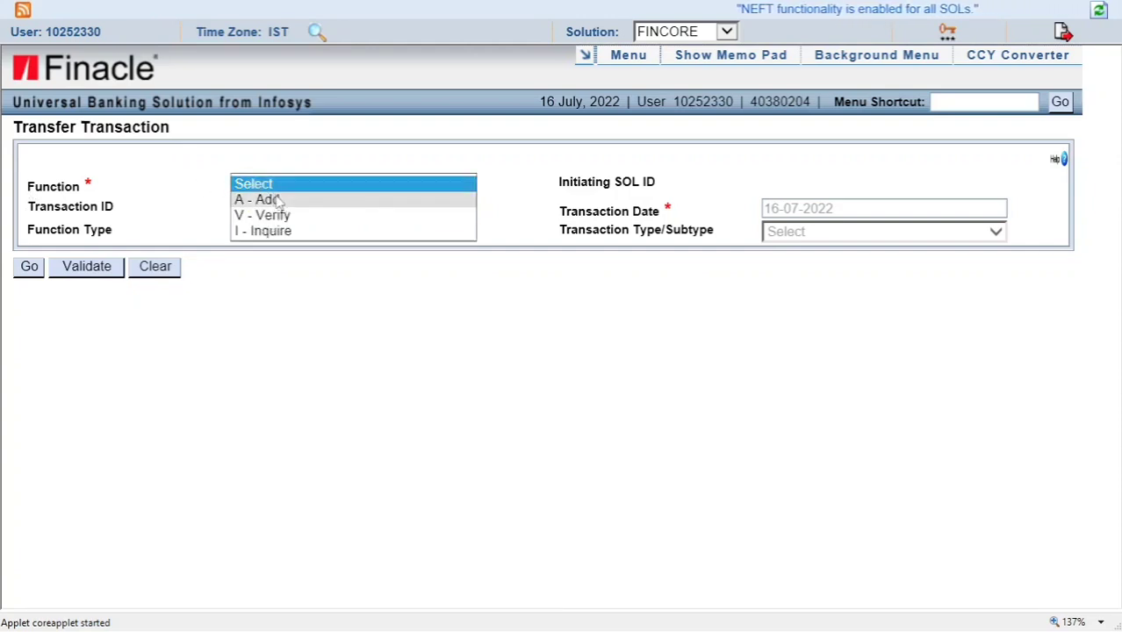
click(276, 201)
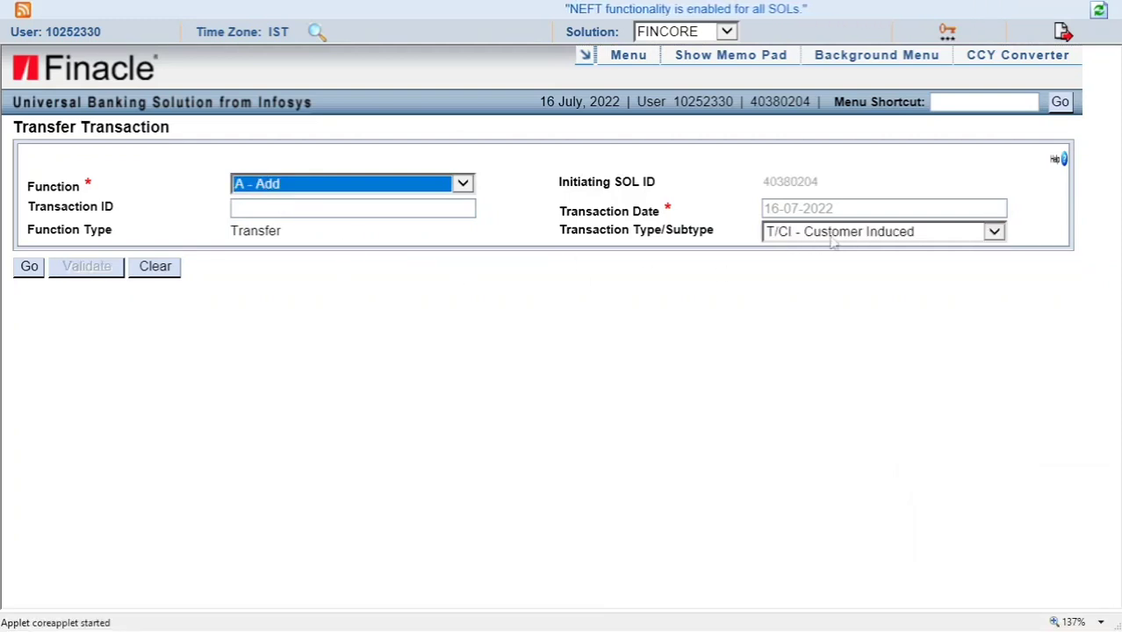
click(994, 232)
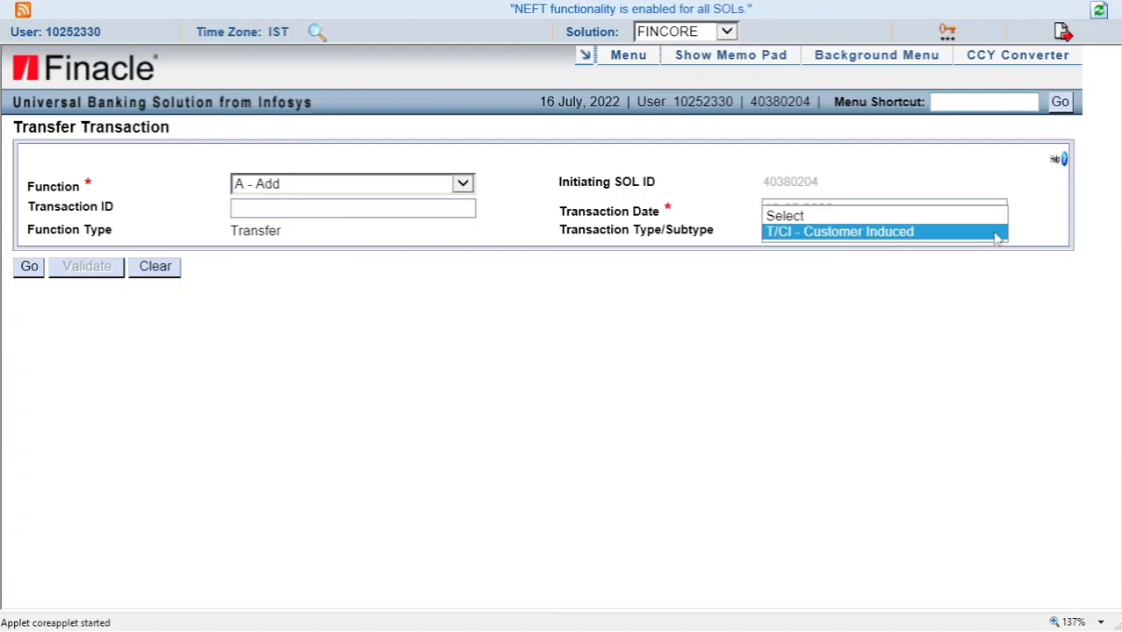
click(888, 235)
click(720, 303)
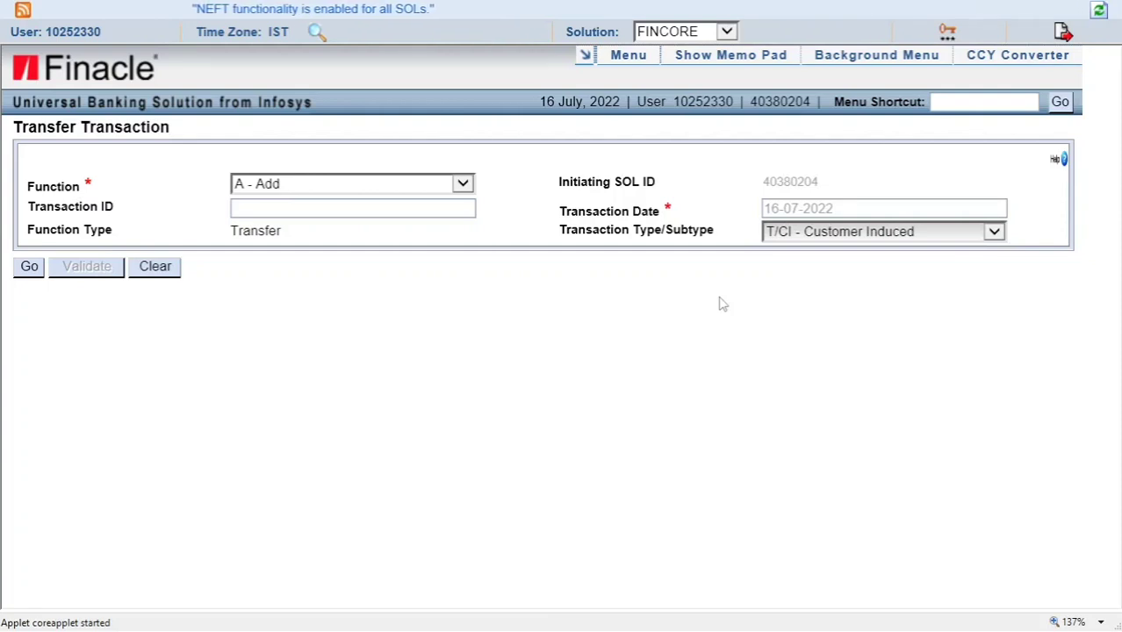
Set the browser zoom to 125% and load the transfer entry form
click(1100, 622)
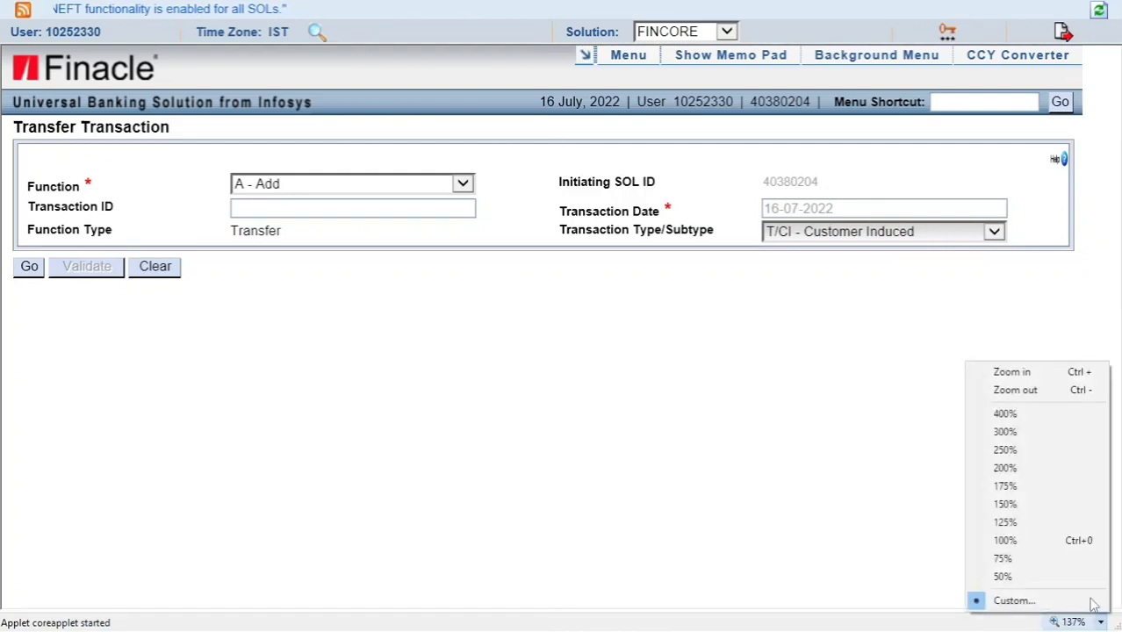
click(1007, 523)
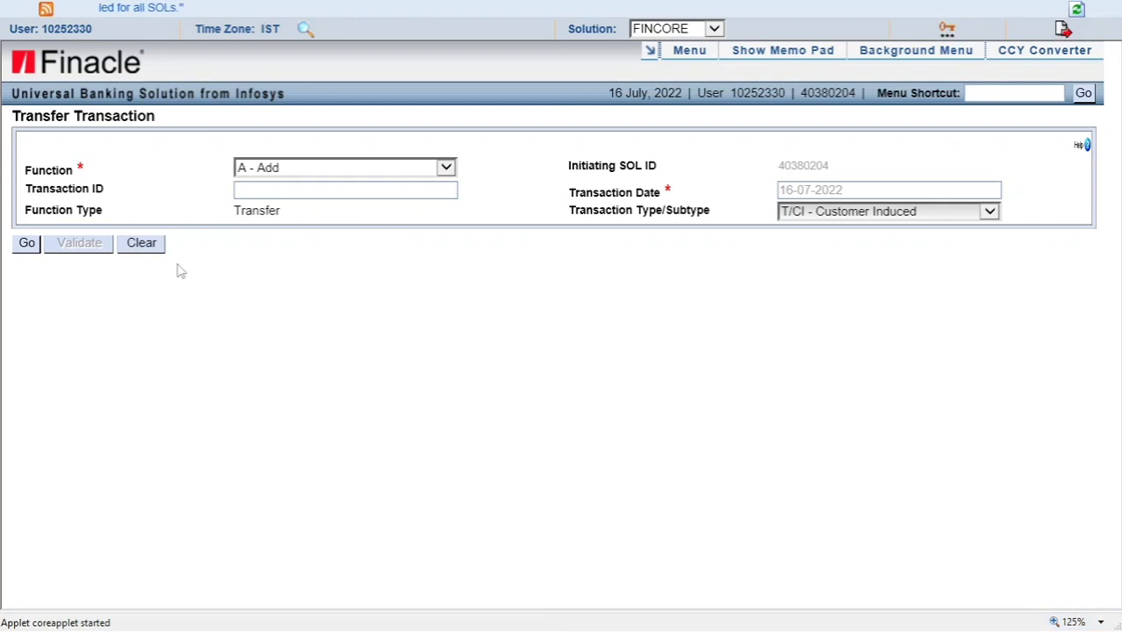
click(26, 245)
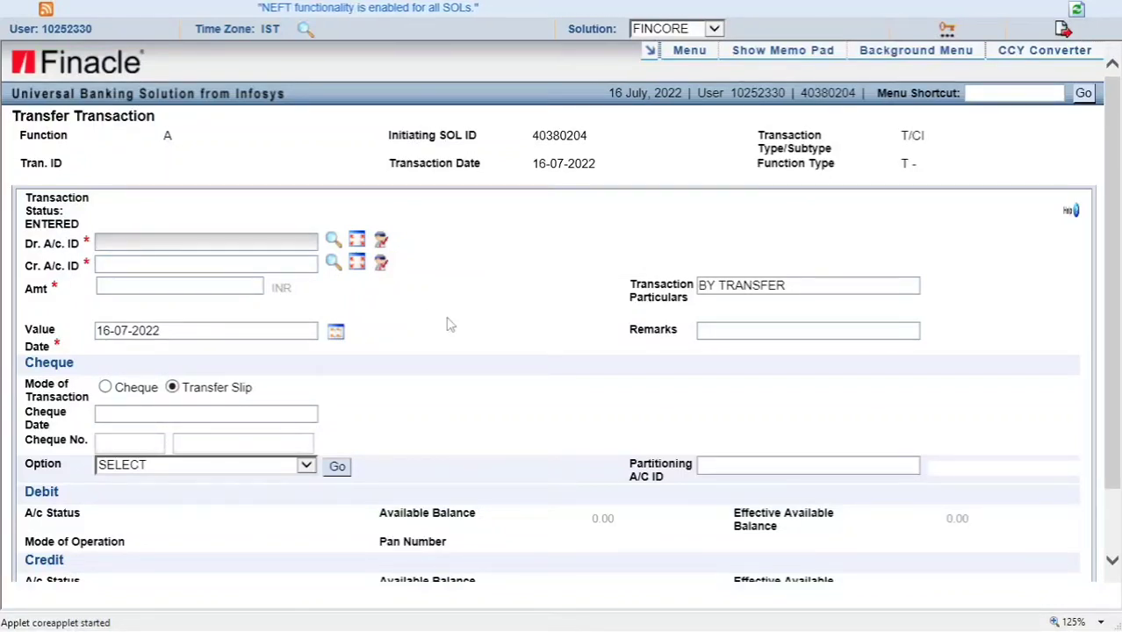
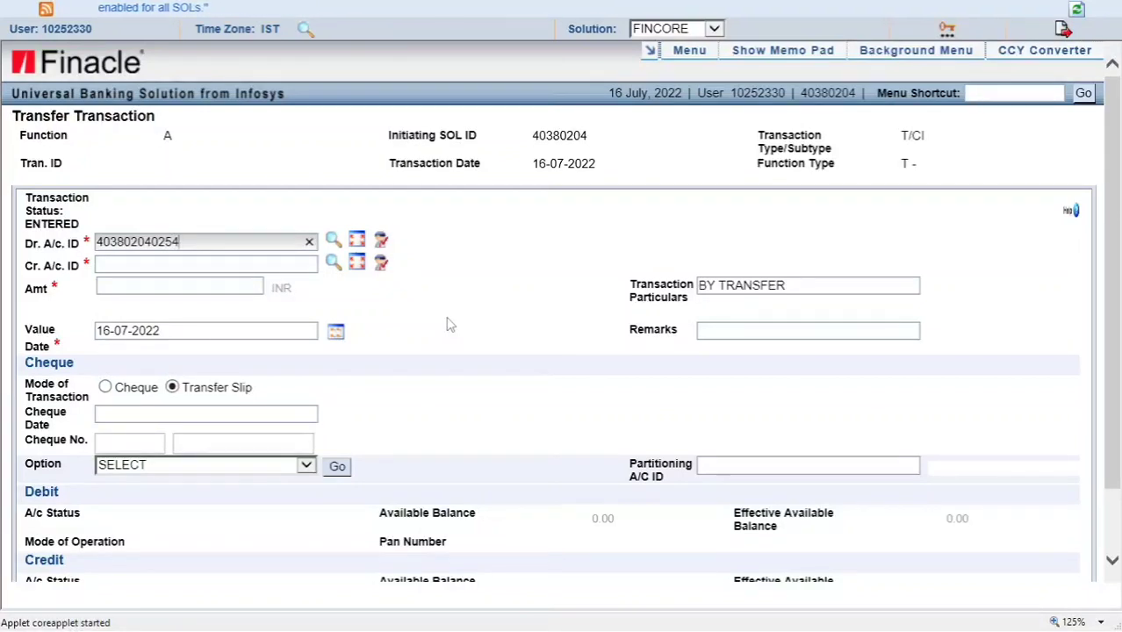
Enter the PAYMENT OF COMMISSION account as debit and the TDS COLLECTED - AGENT account as credit
key(Tab)
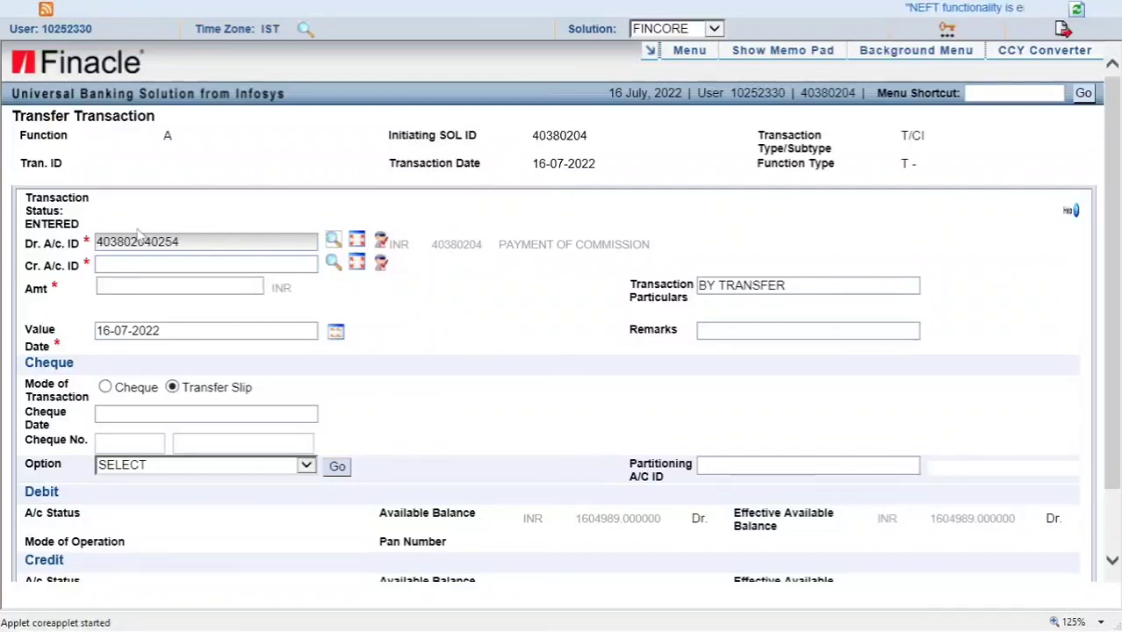
click(270, 267)
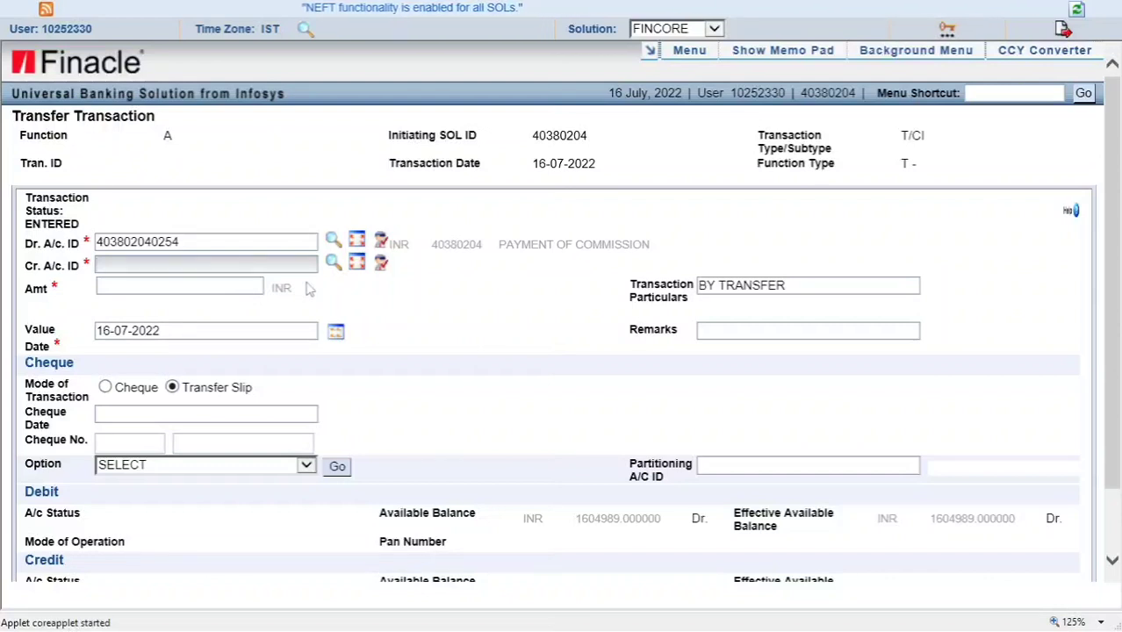
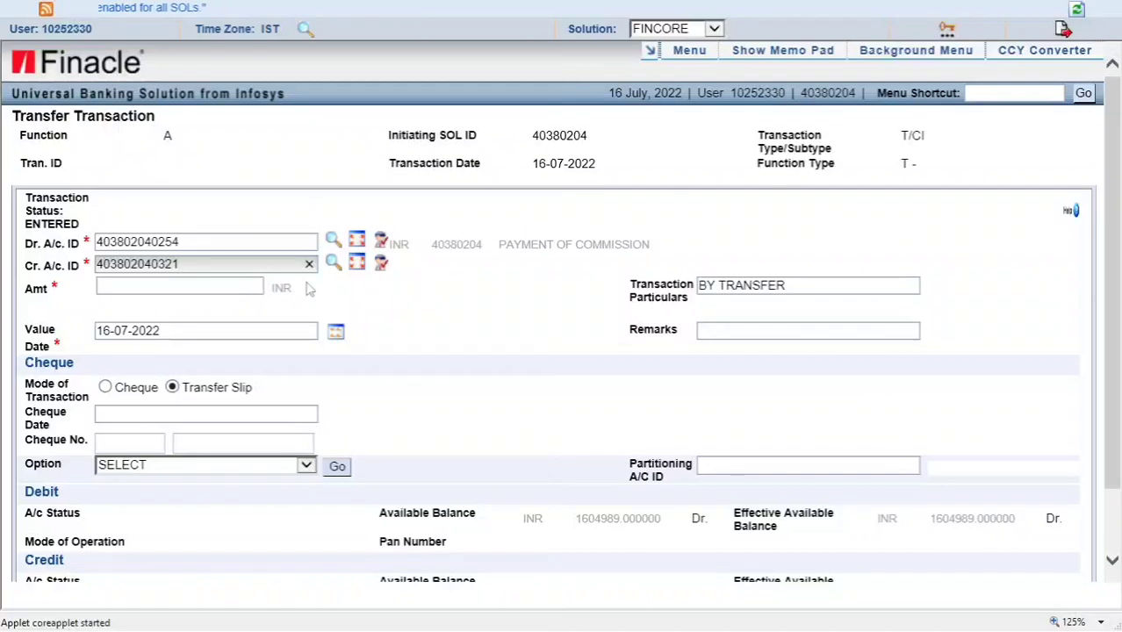
key(Tab)
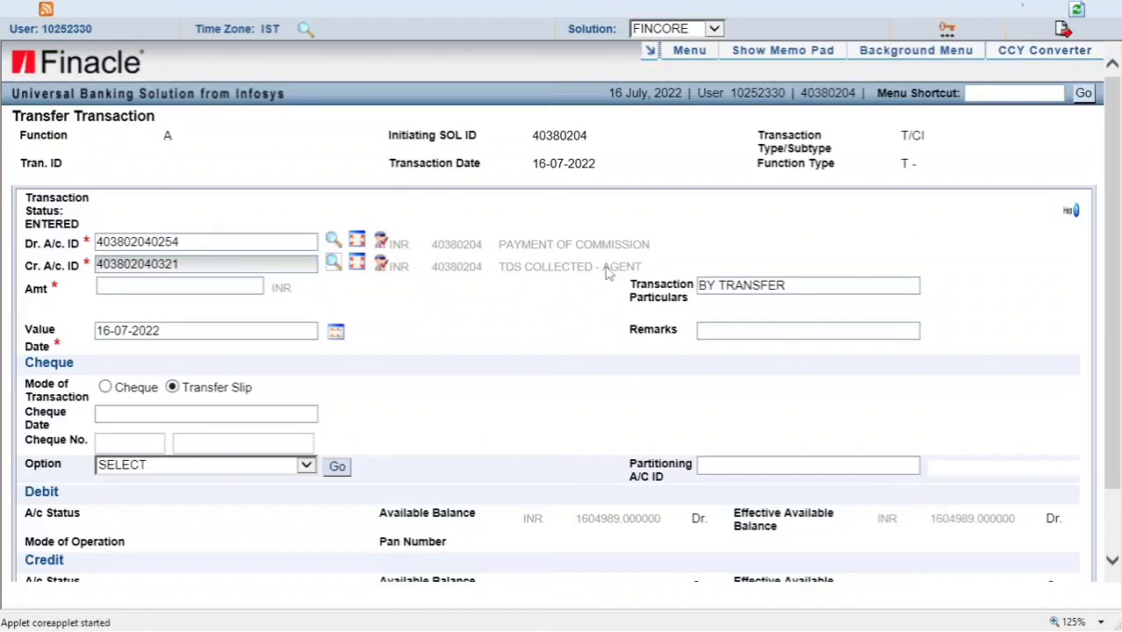
Enter a transfer amount of 20.00 INR
click(239, 284)
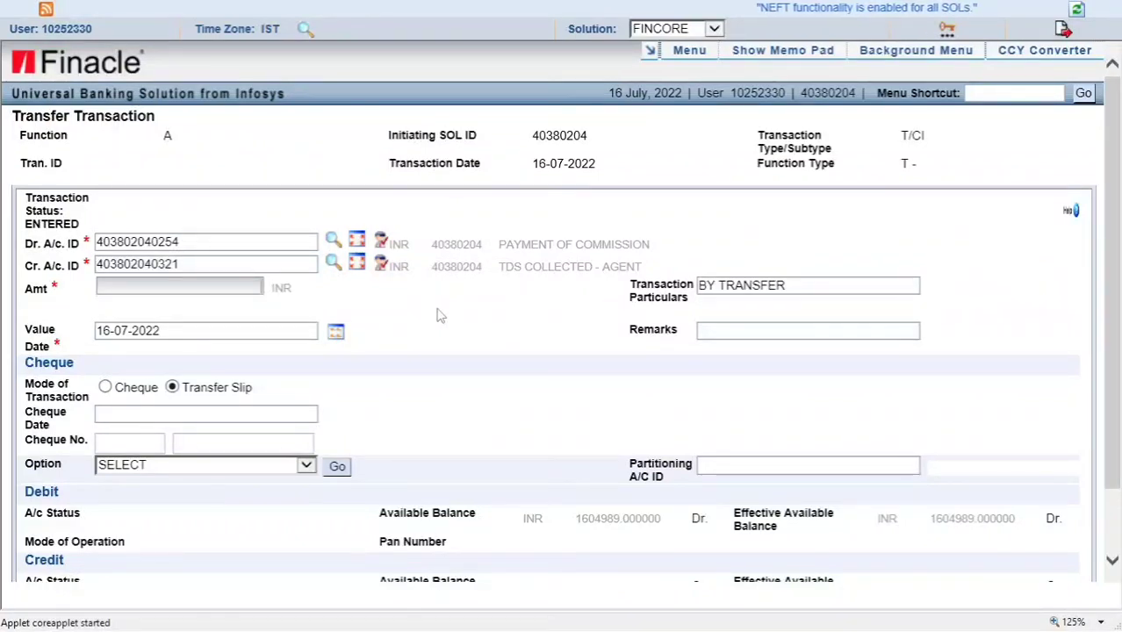
text(2)
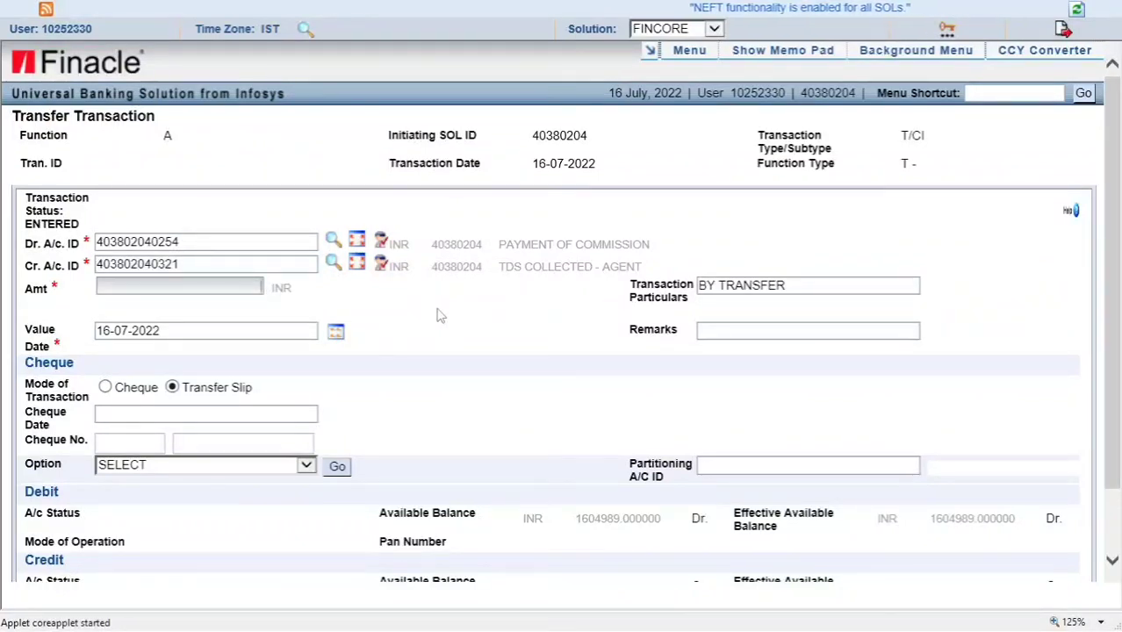
text(0)
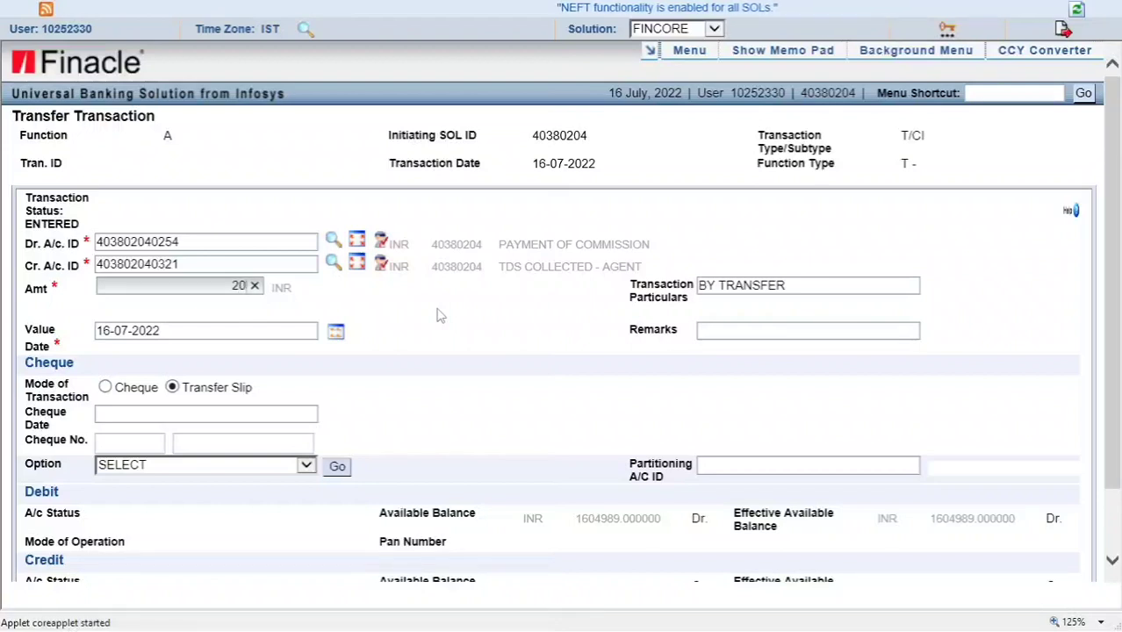
key(Tab)
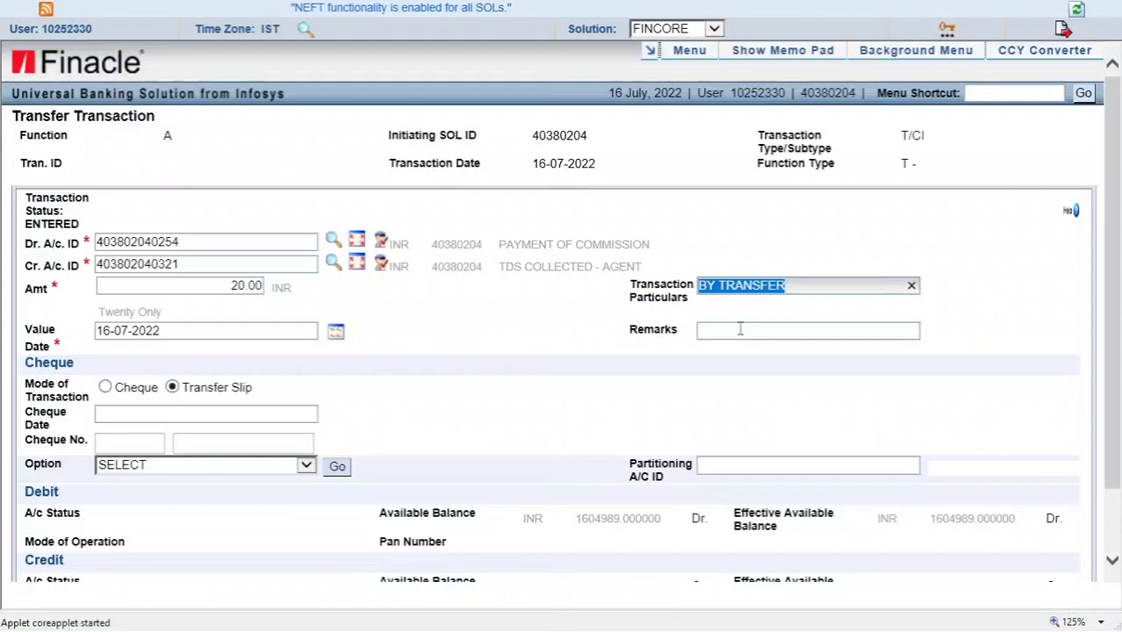
Write the remark 'TDS COLLECTED FROM AGENT MPKBY', correcting the mistyped final letter
click(740, 329)
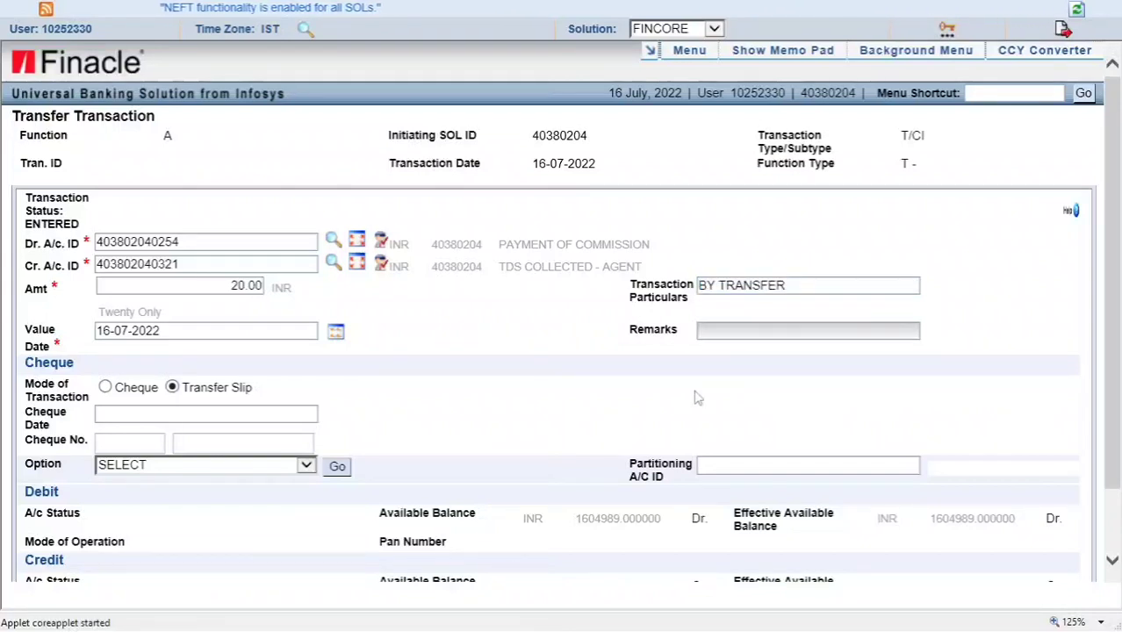
text(TDS)
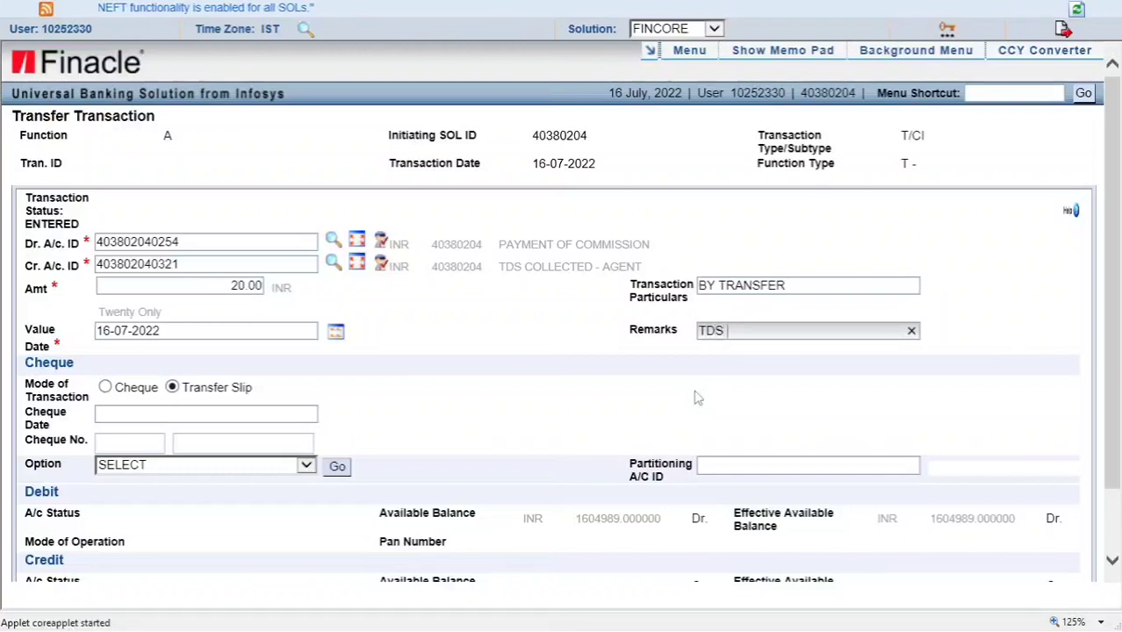
text( COO)
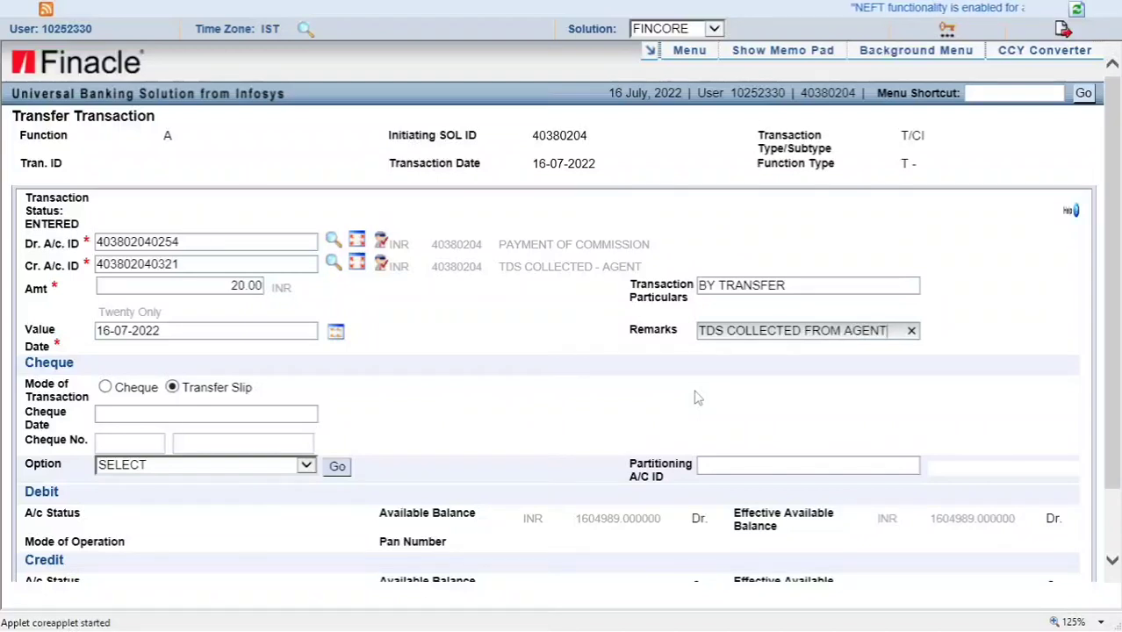
text(M)
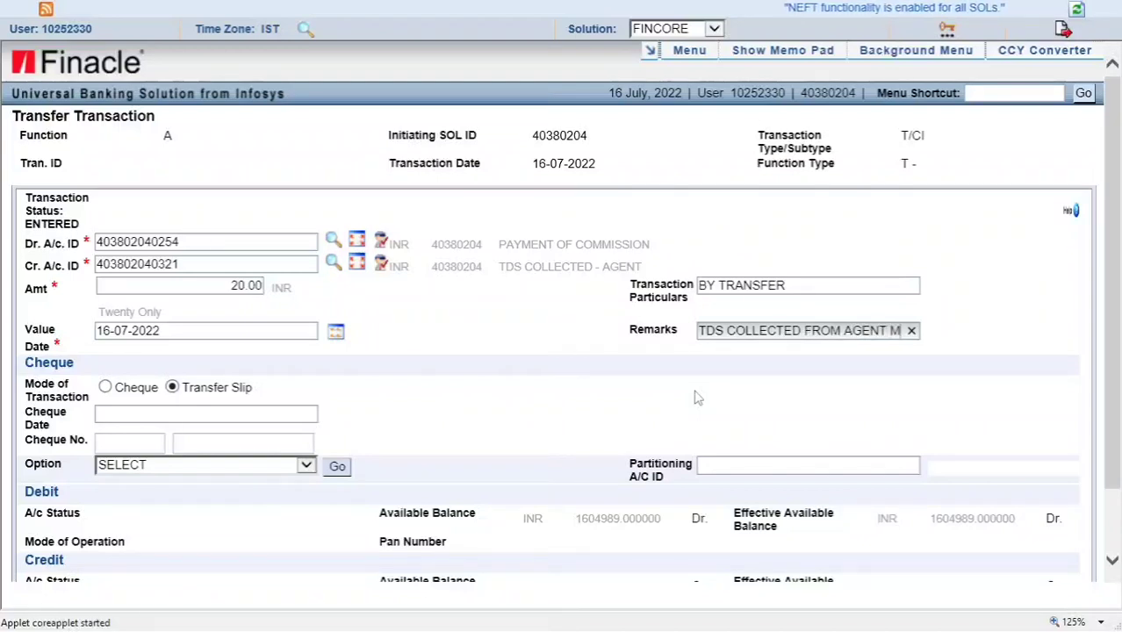
text(PKBT)
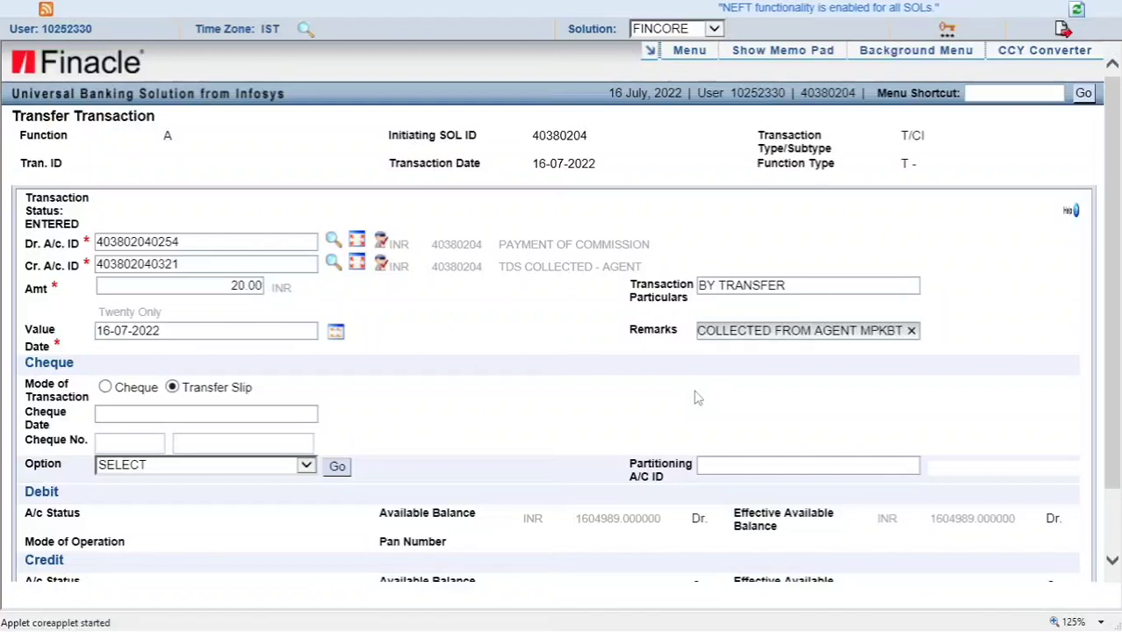
key(BackSpace)
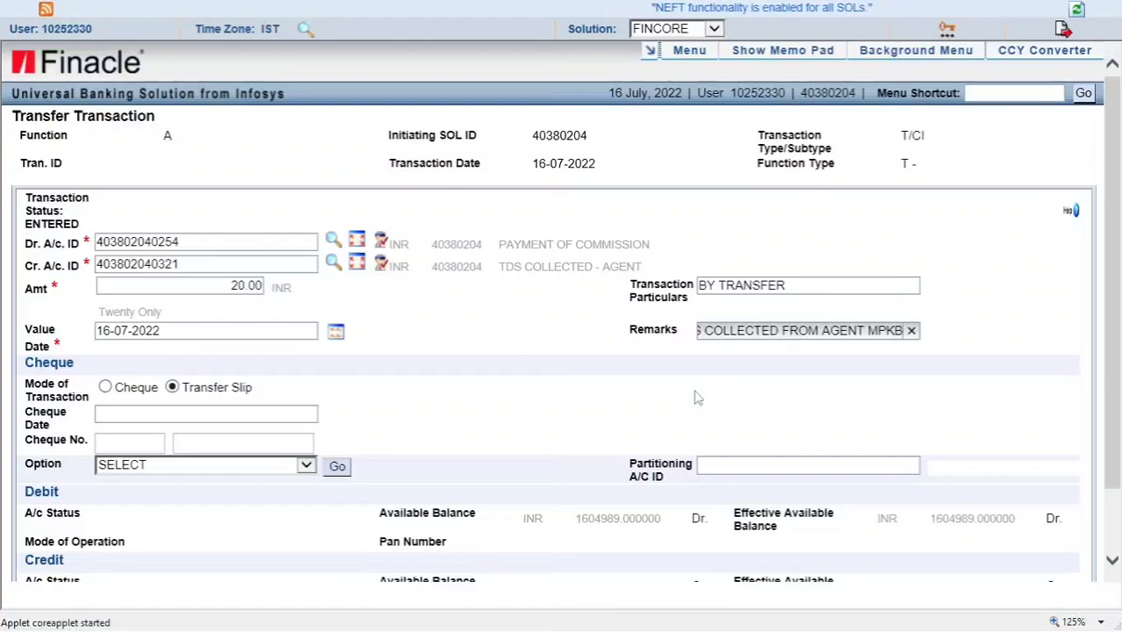
text(Y)
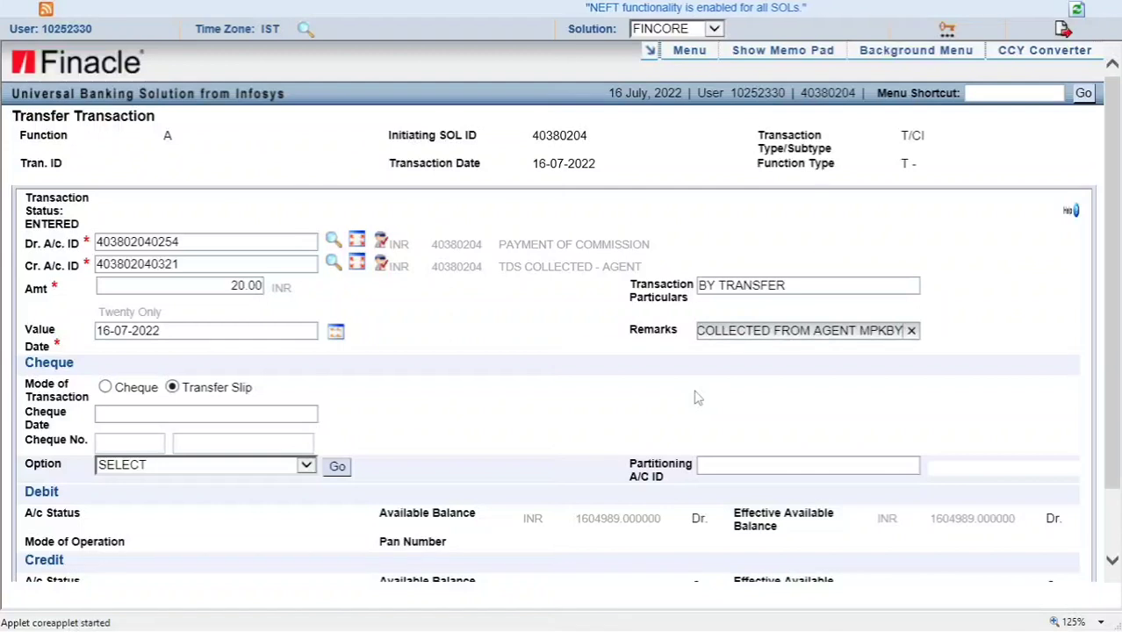
click(457, 322)
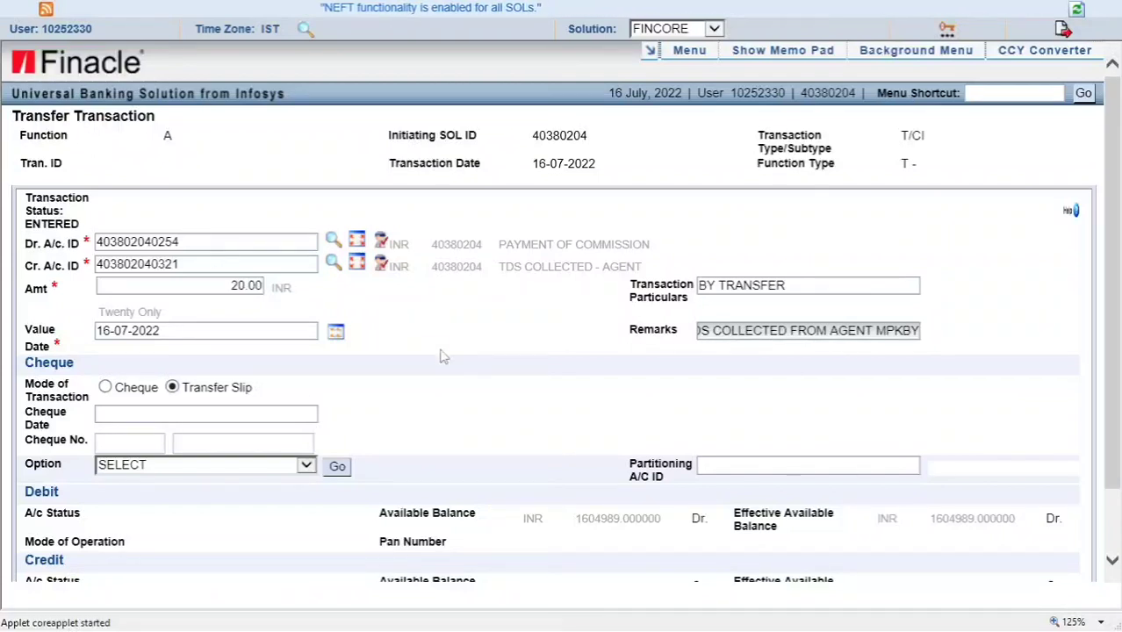
Cancel the filled-in Rs 20 TDS transfer form
scroll(442, 354, down, 1)
scroll(443, 355, down, 1)
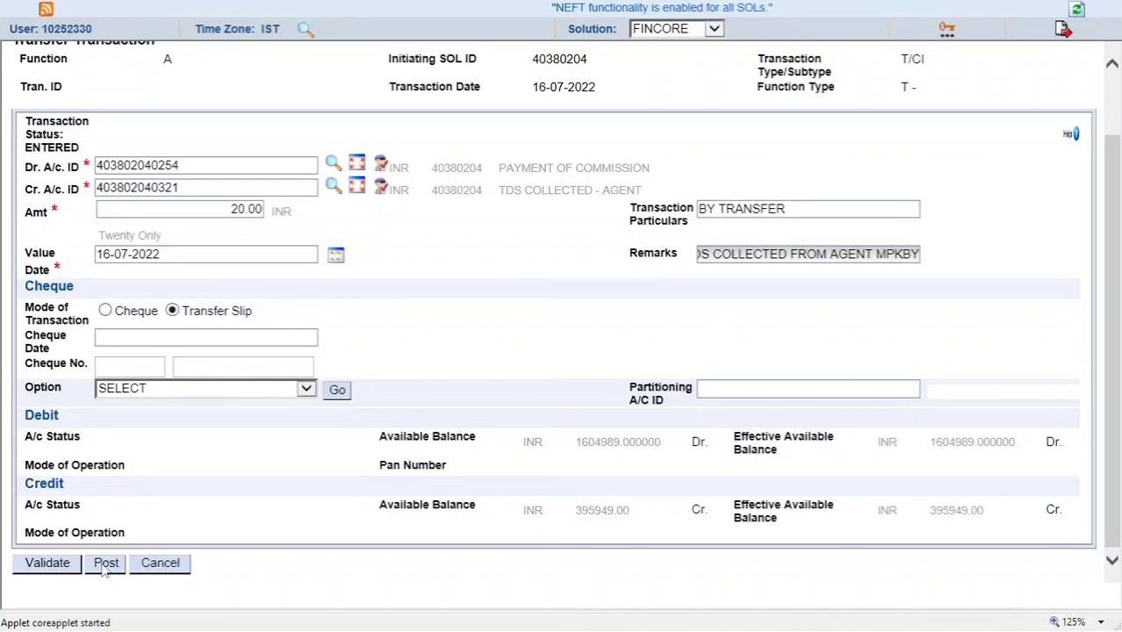
click(175, 566)
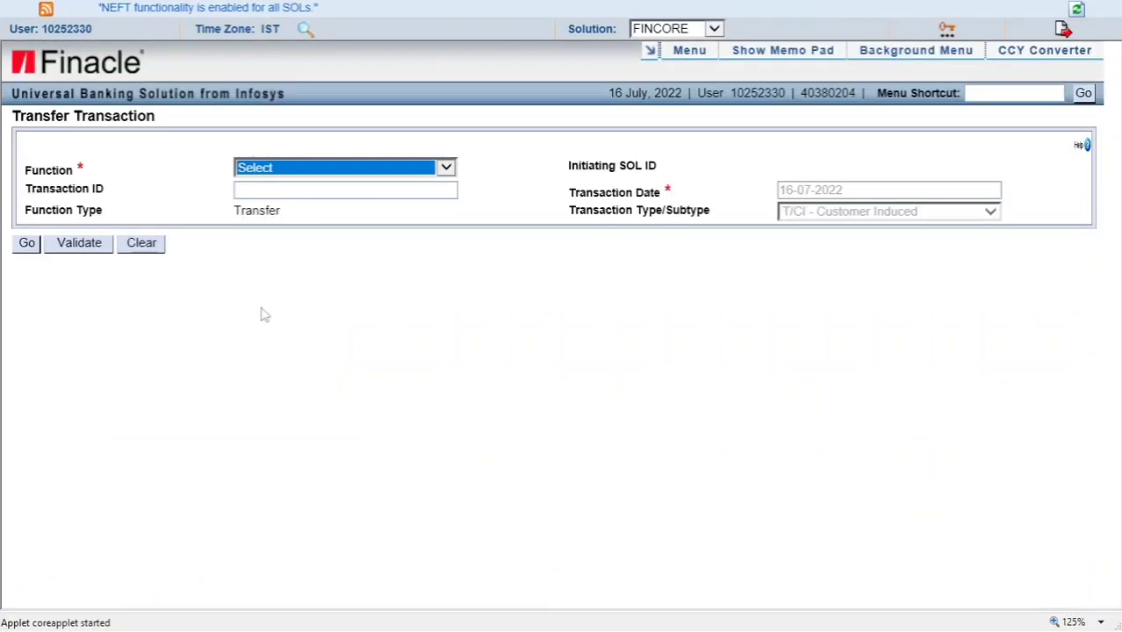
Select function A - Add and load a blank T/CI transfer entry form
click(299, 171)
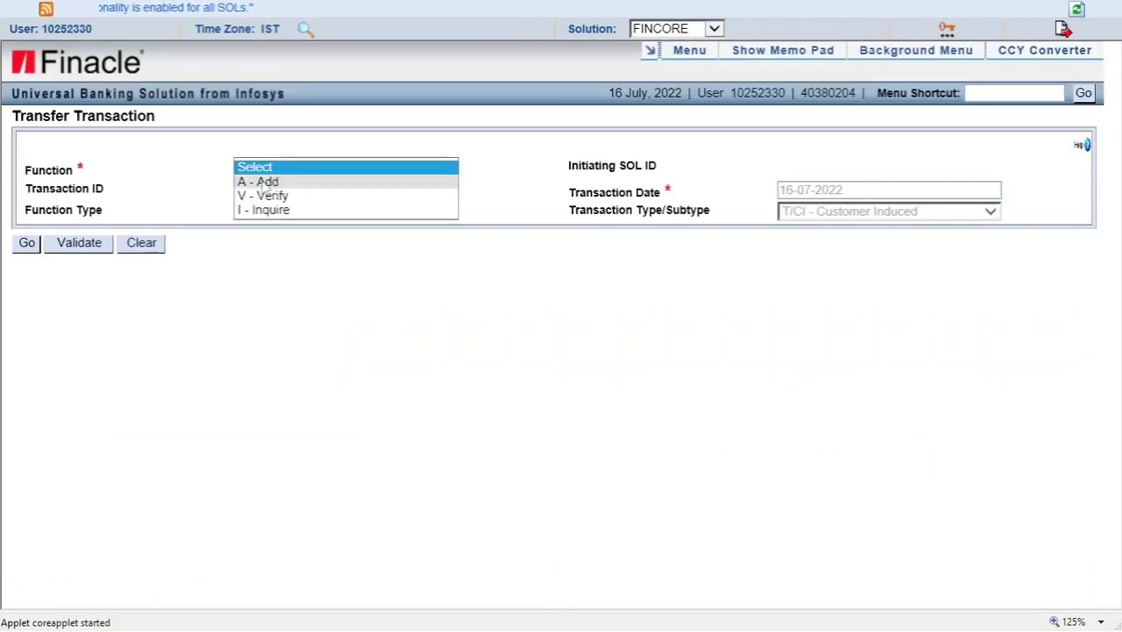
click(264, 183)
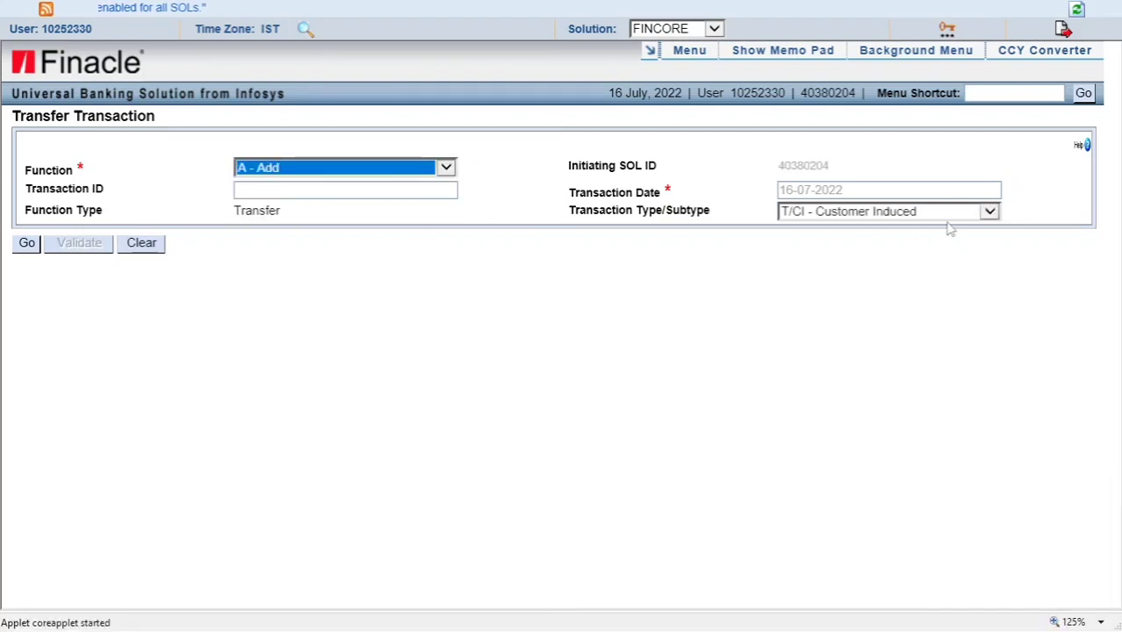
click(27, 244)
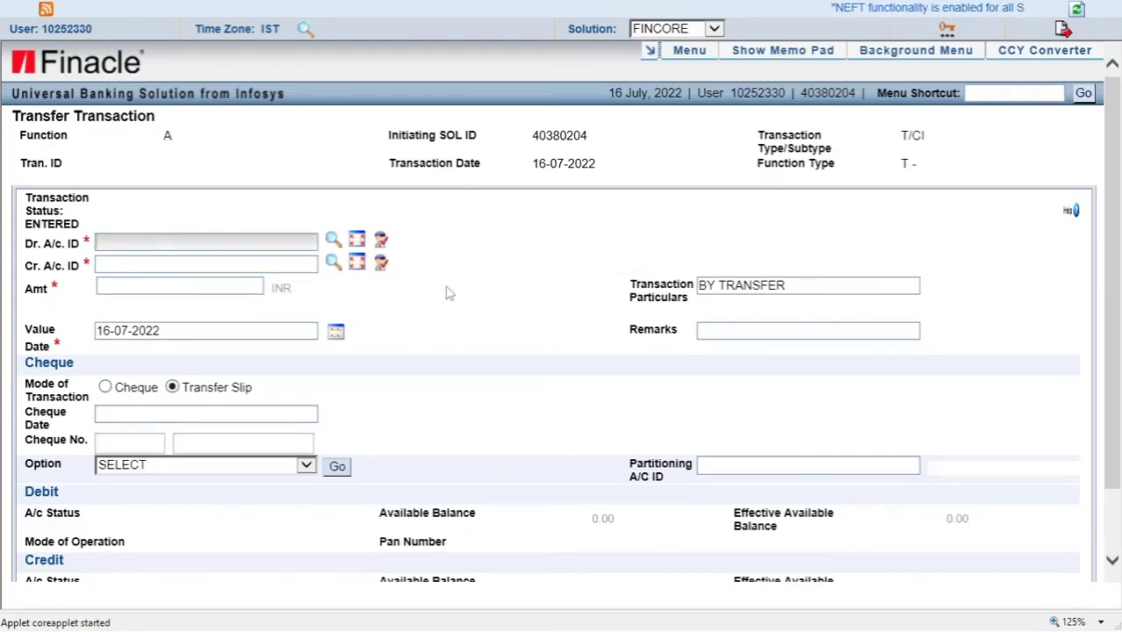
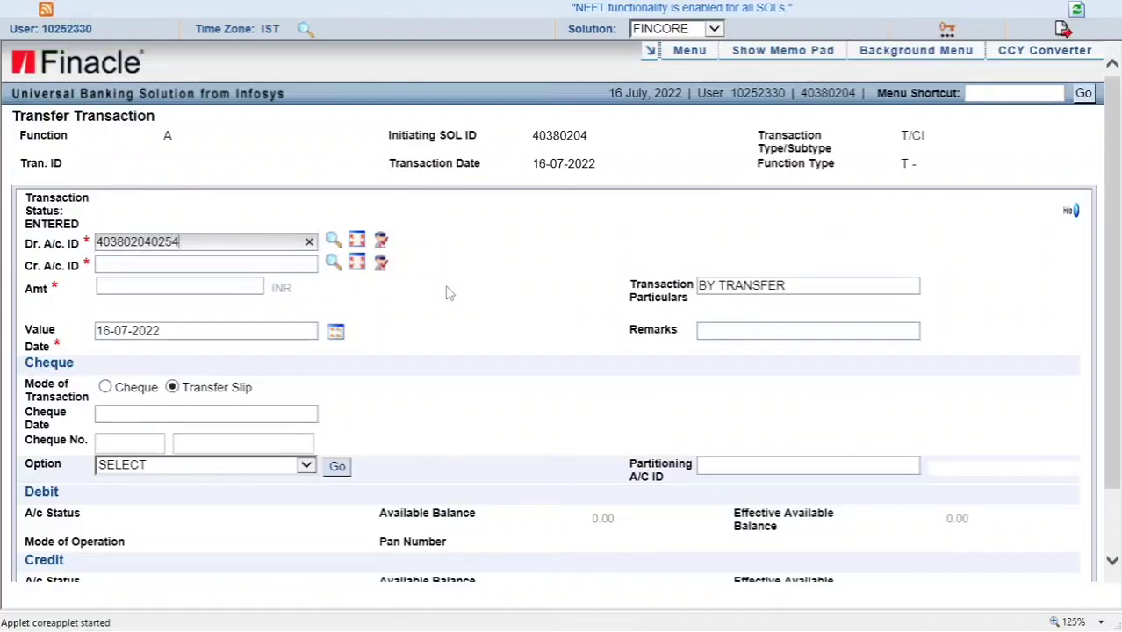
Enter the Payment of Commission account as debit and the agent's savings account as credit
key(Tab)
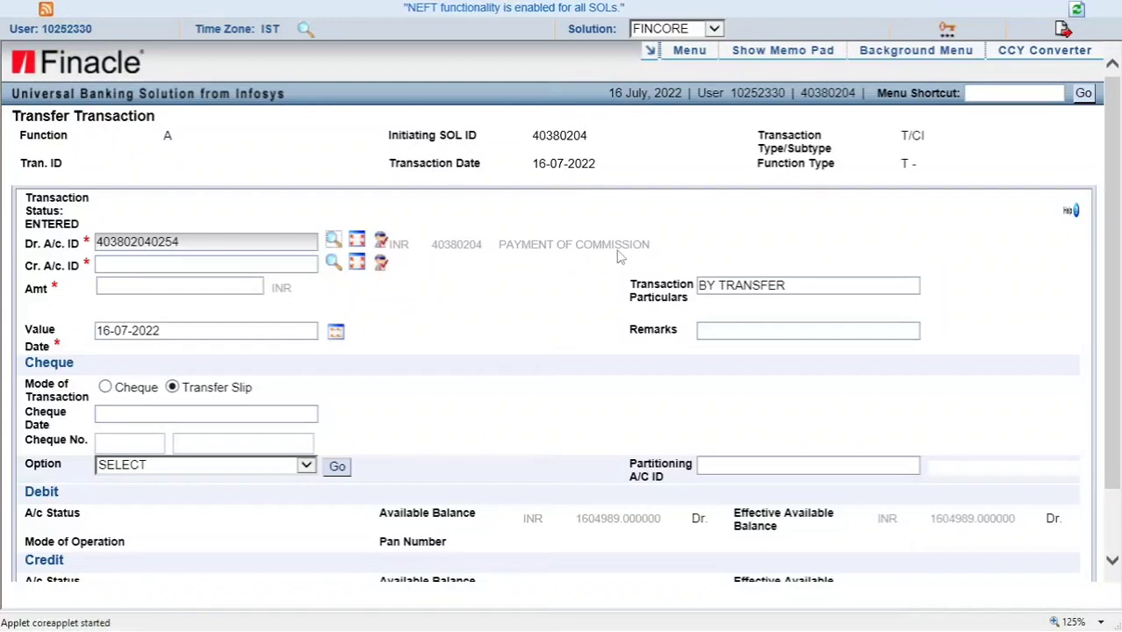
click(223, 264)
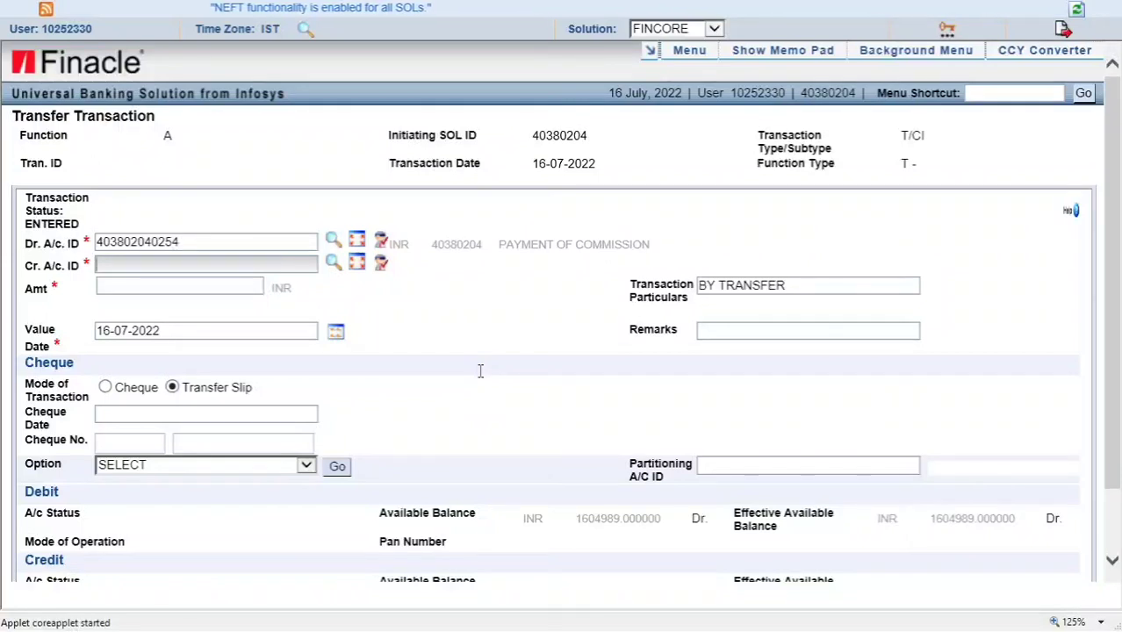
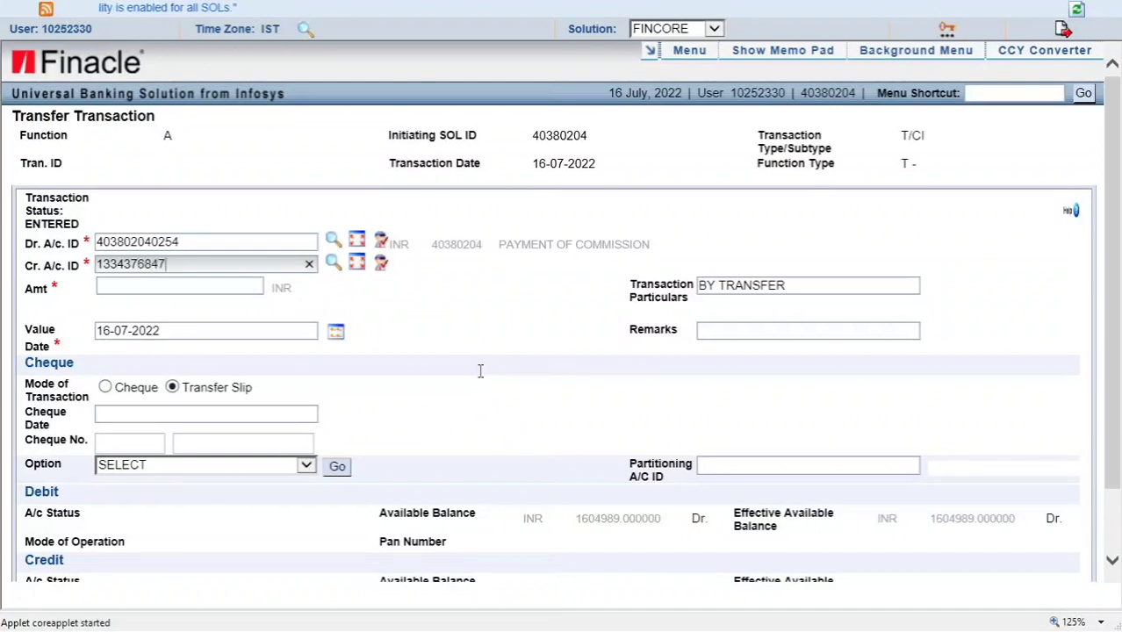
key(Tab)
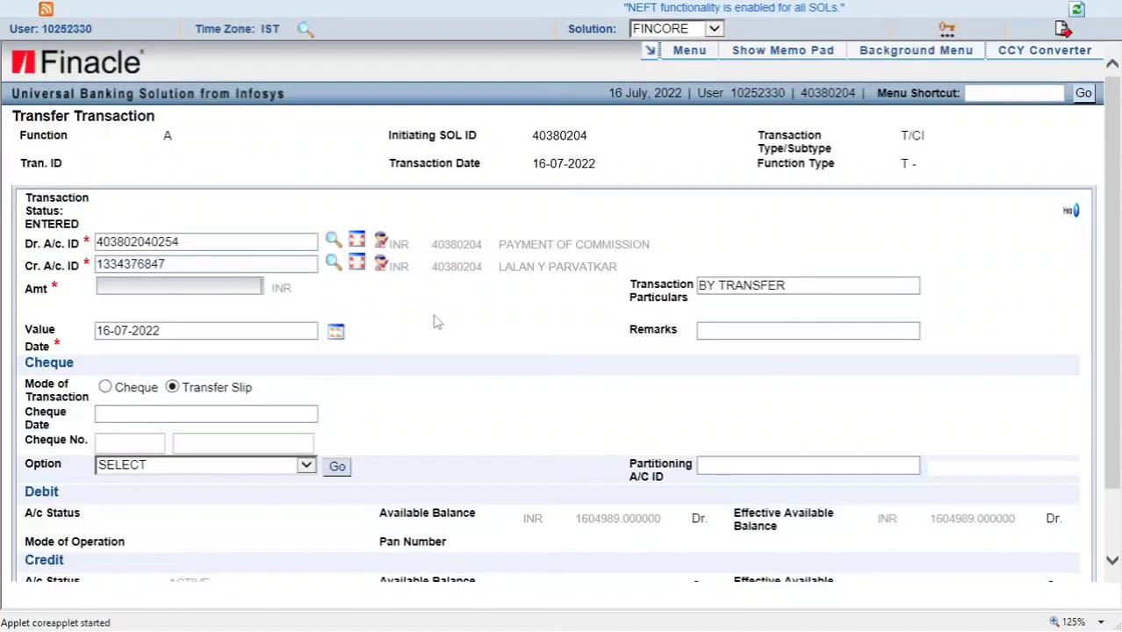
Enter amount 380.00 INR and the remark 'CREDIT COMMISSION TO MPKBY'
text(380)
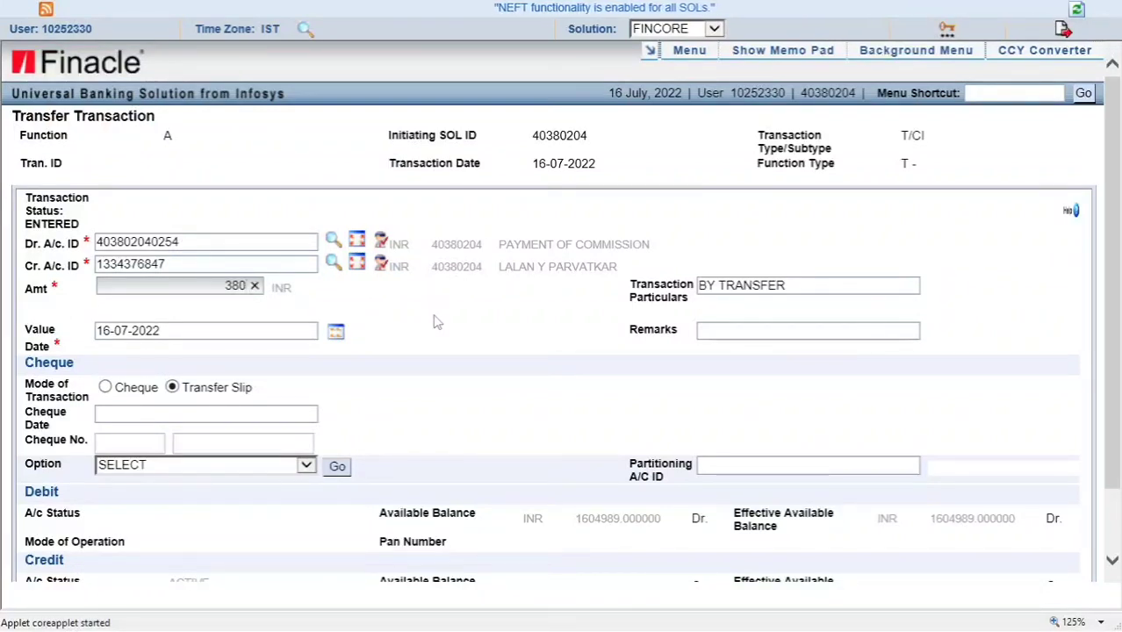
key(Tab)
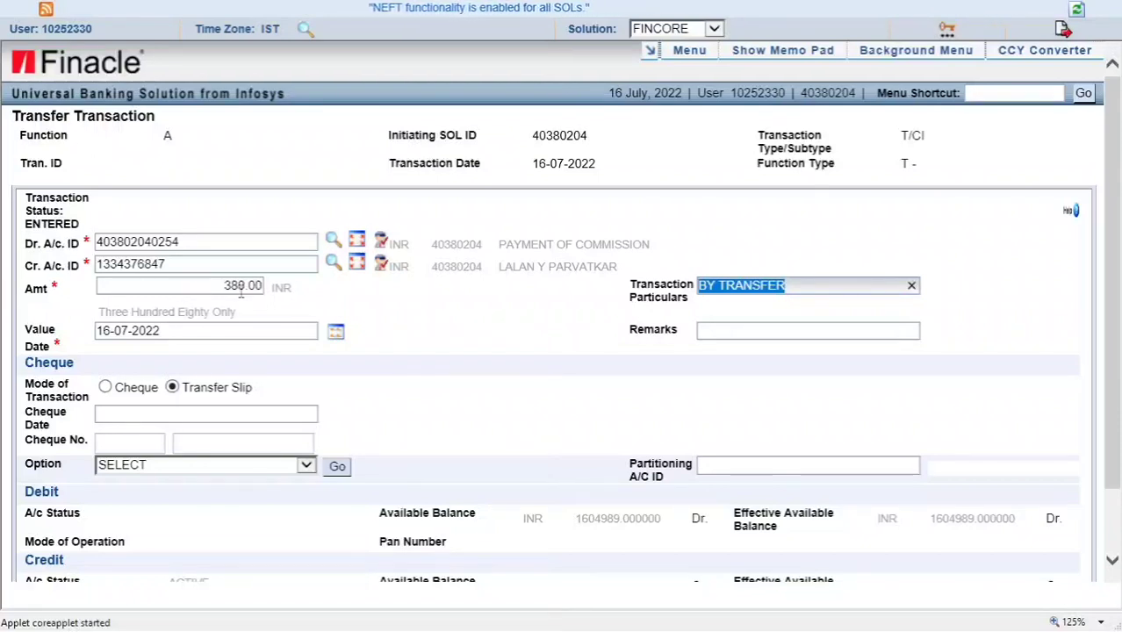
click(729, 332)
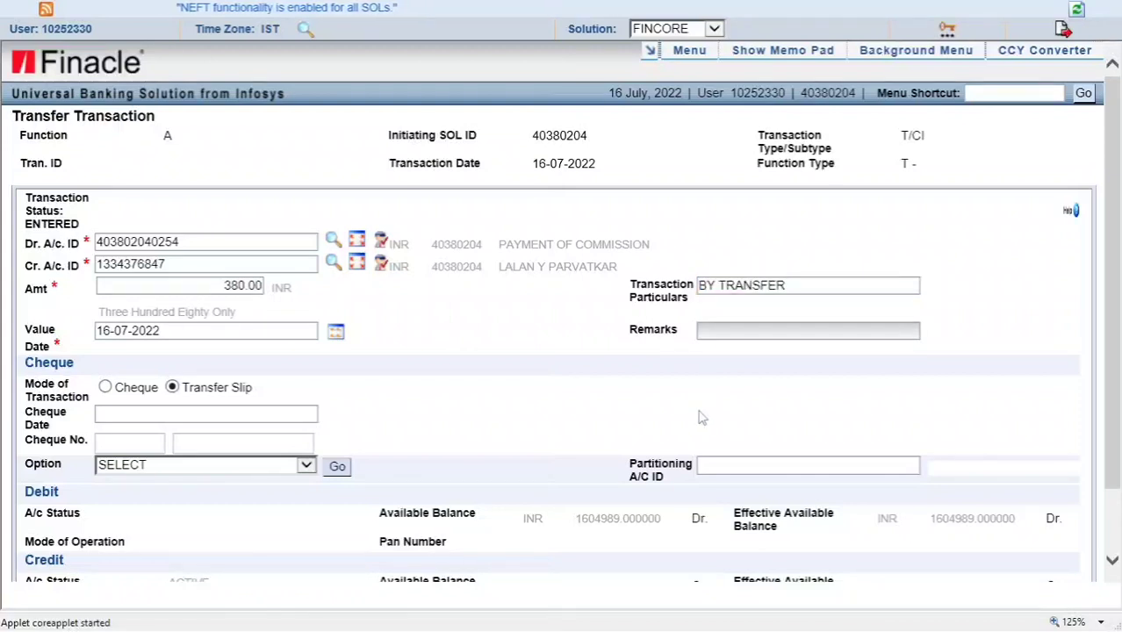
text(CR)
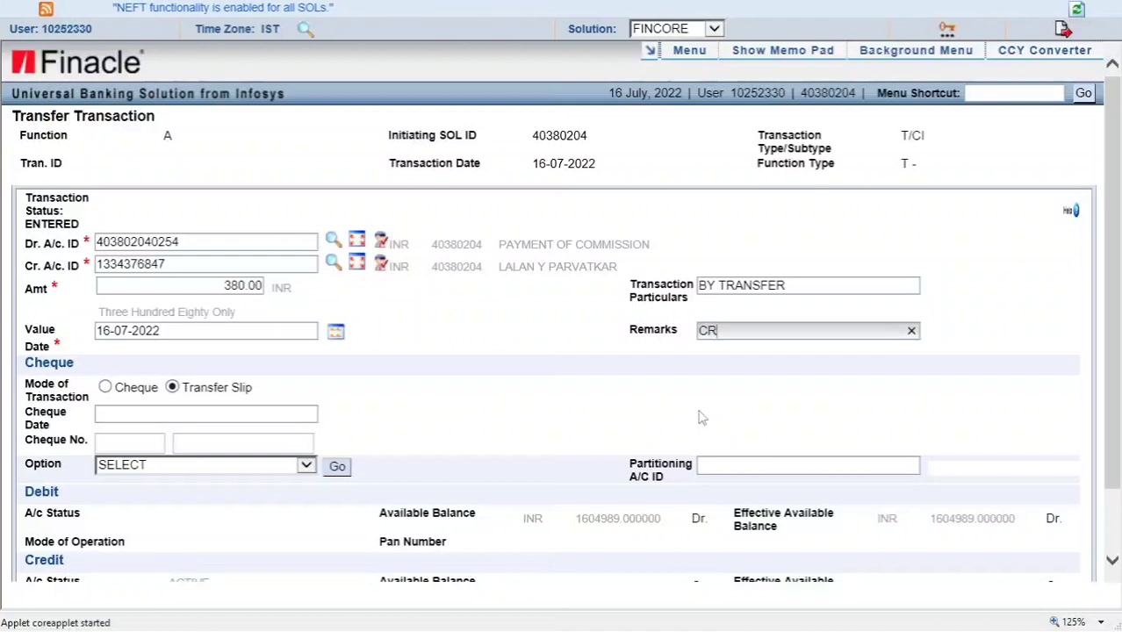
text(EDIT COMMISSION TO MPKBY)
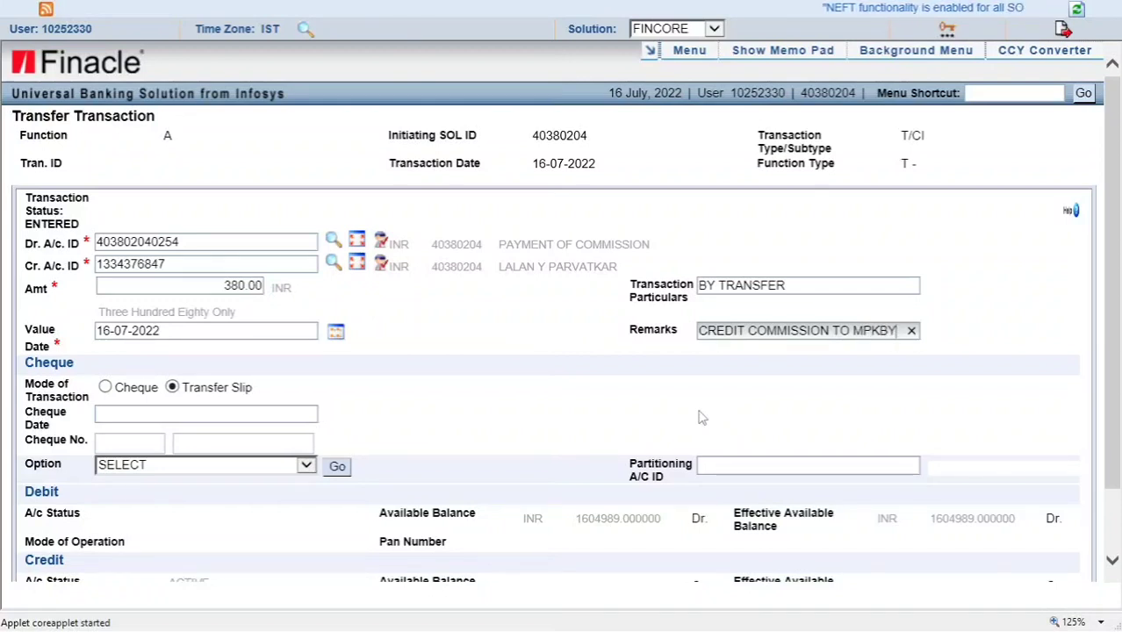
click(537, 335)
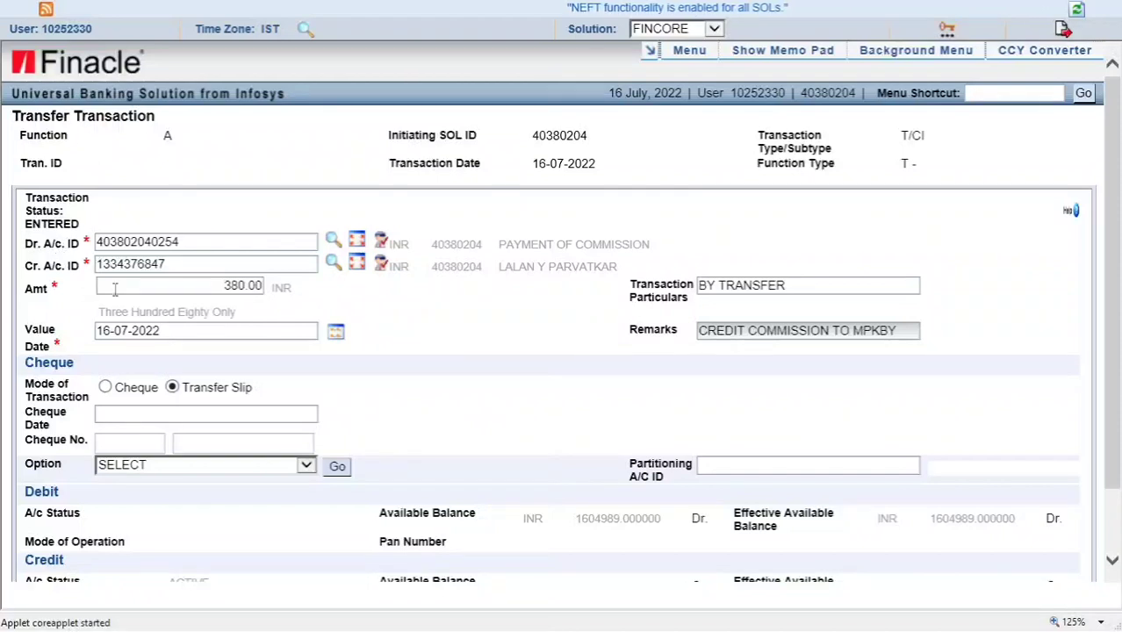
Cancel the Rs 380 commission transfer entry, leaving the form read-only
scroll(446, 411, down, 2)
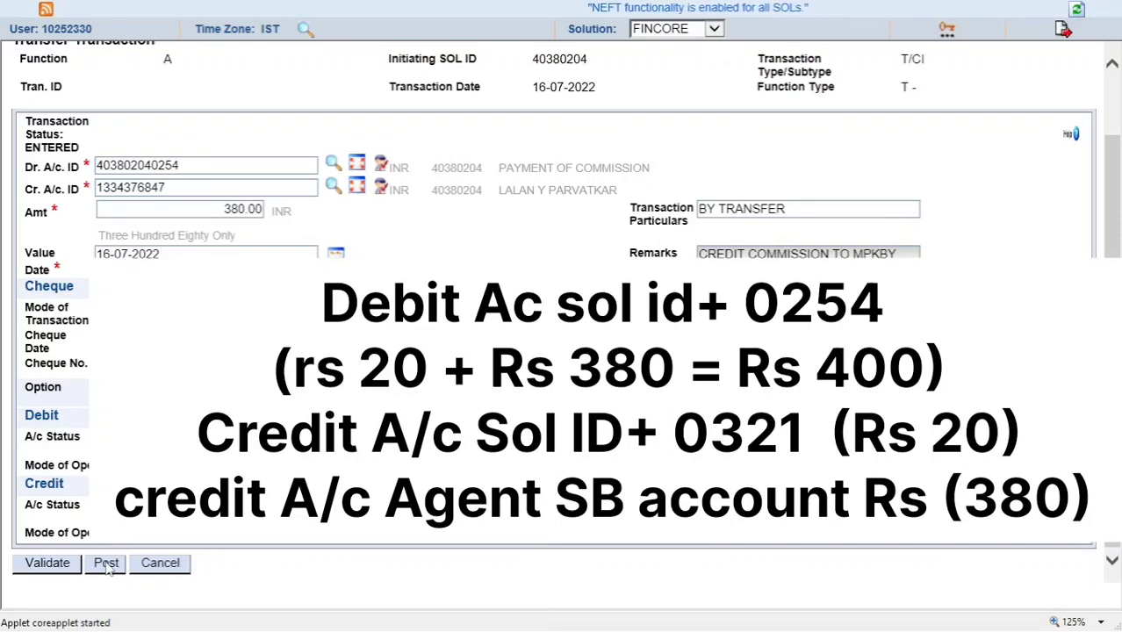
click(175, 568)
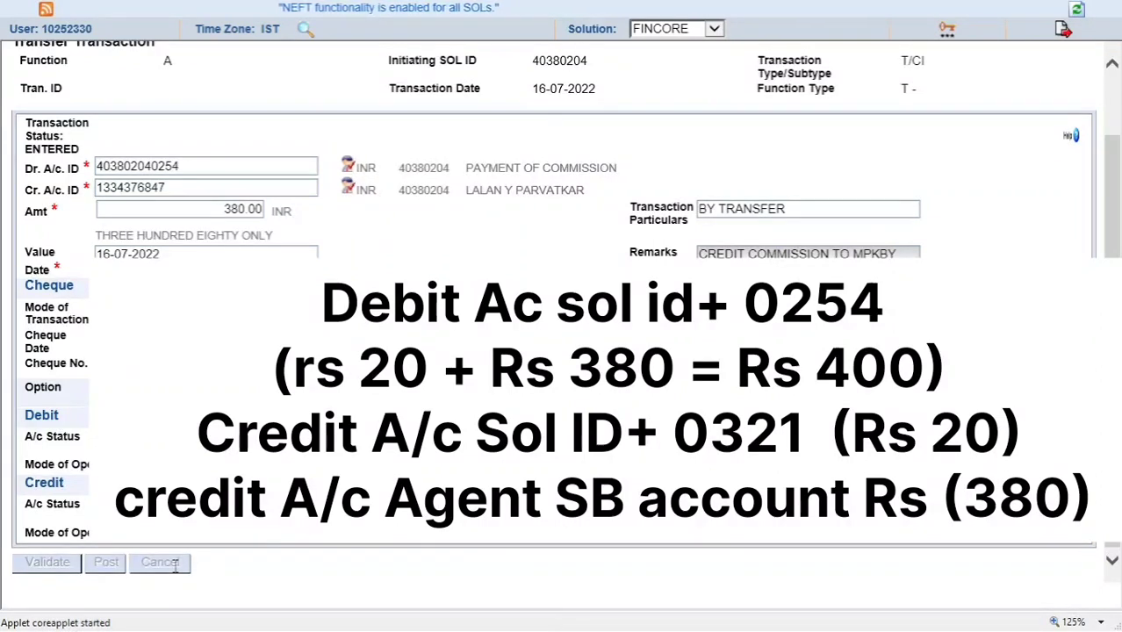